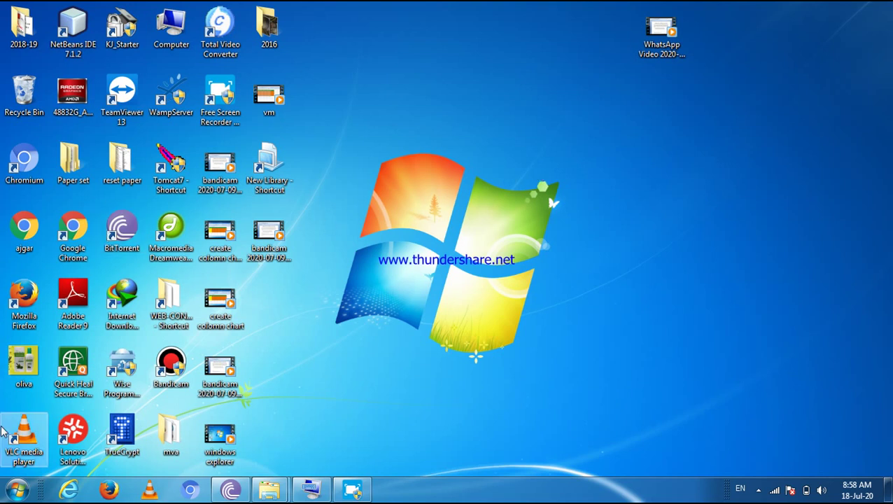
# - Open Windows Explorer at the Libraries view and close the window again
pyautogui.rightClick(12, 494)
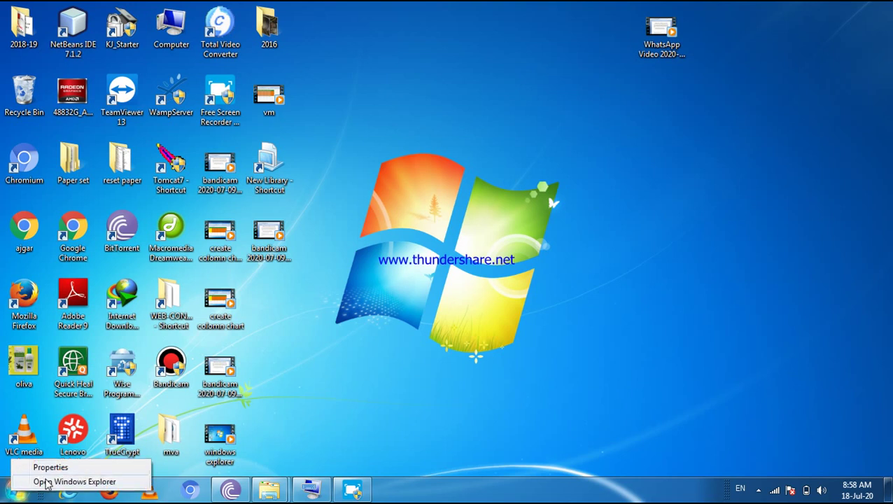
pyautogui.click(47, 482)
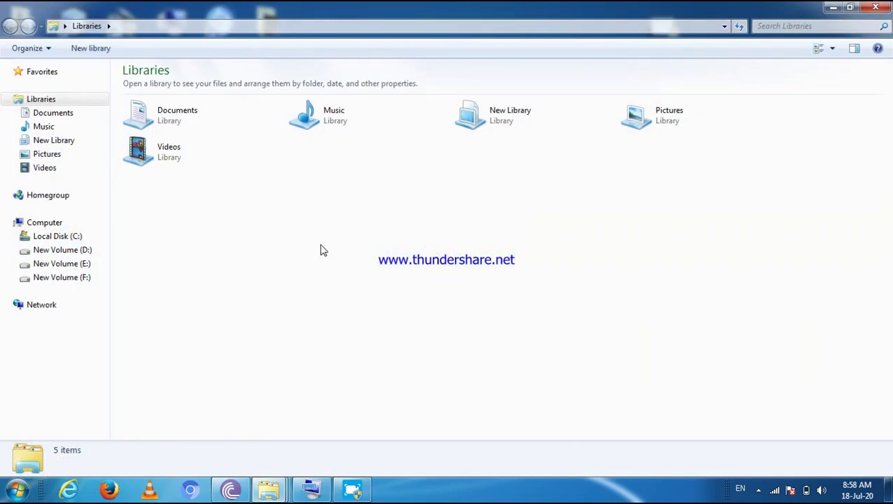
pyautogui.click(876, 7)
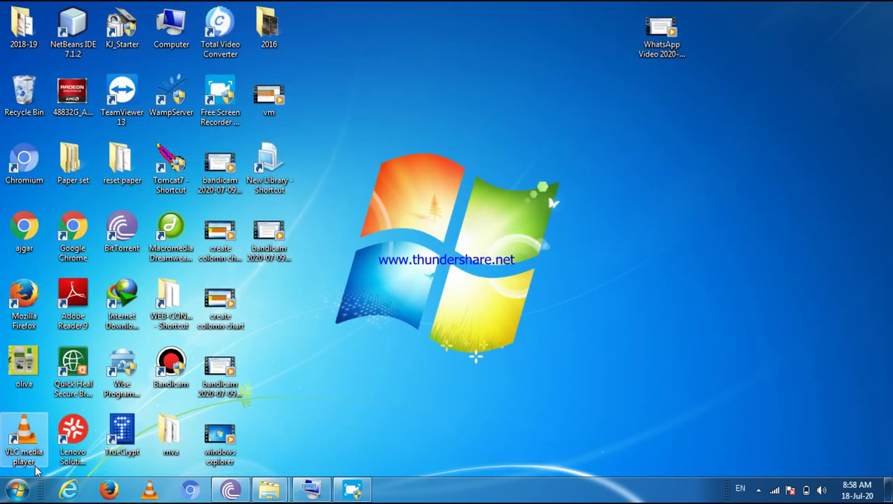
# - Open Windows Explorer from the Accessories group of the installed programs
pyautogui.click(17, 490)
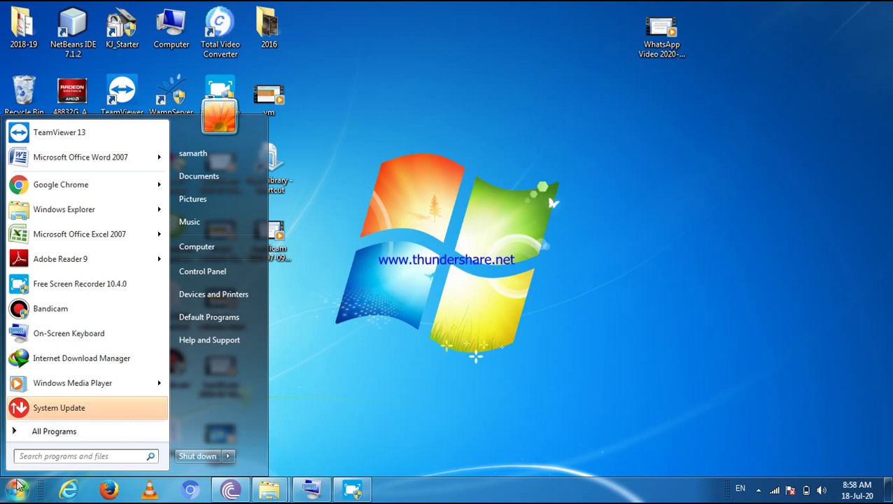
pyautogui.click(52, 432)
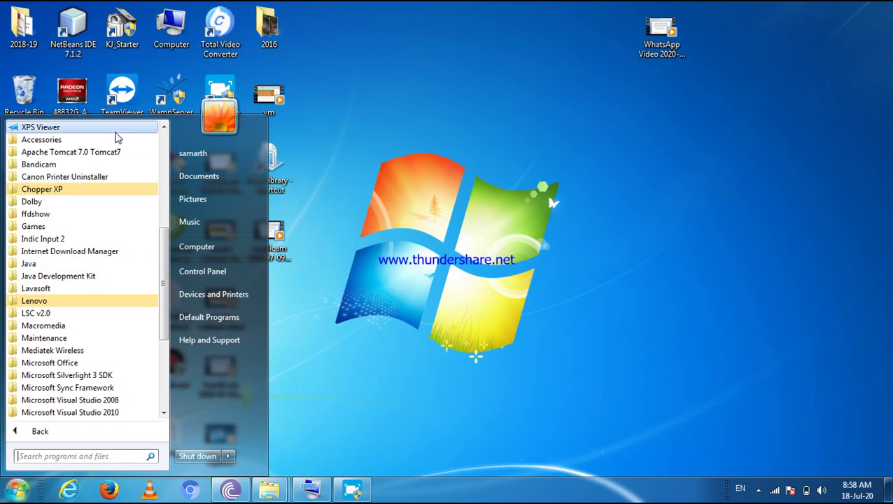
pyautogui.click(116, 138)
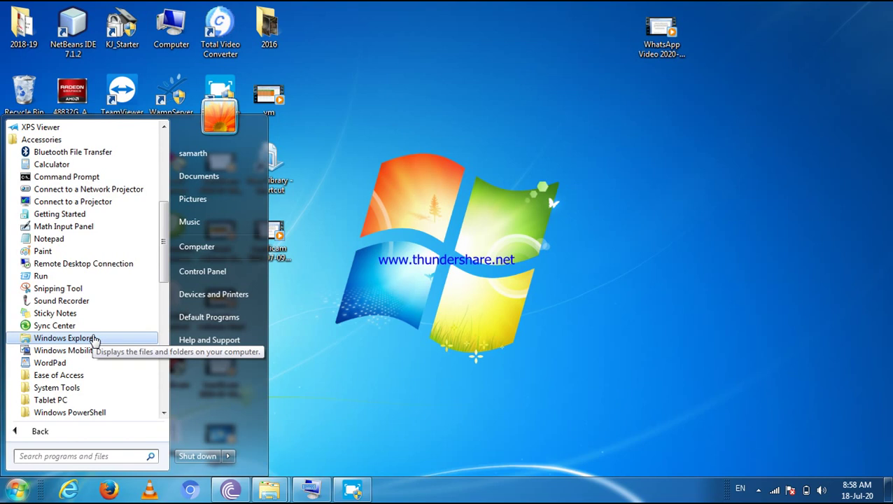
pyautogui.click(94, 339)
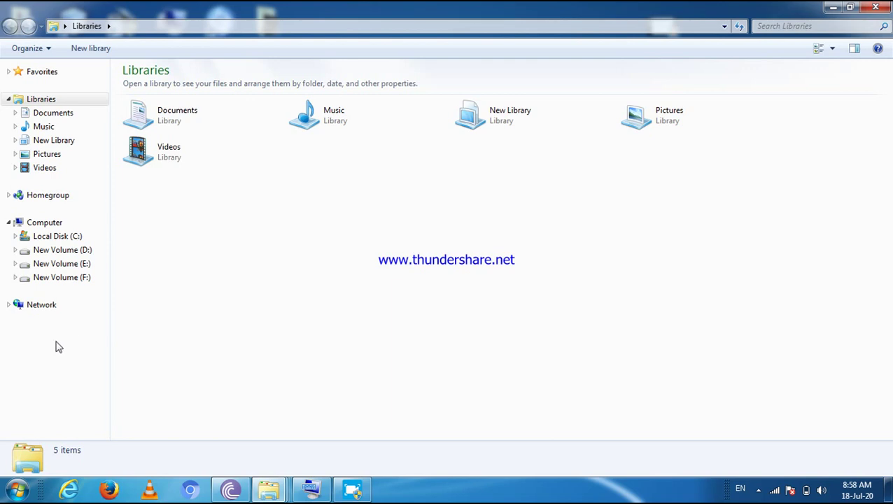
# - Open the properties of New Library and optimize the library for General Items
pyautogui.click(236, 310)
pyautogui.click(236, 310)
pyautogui.moveTo(465, 161)
pyautogui.mouseDown()
pyautogui.moveTo(474, 130)
pyautogui.moveTo(477, 172)
pyautogui.mouseUp()
pyautogui.click(482, 129)
pyautogui.rightClick(483, 129)
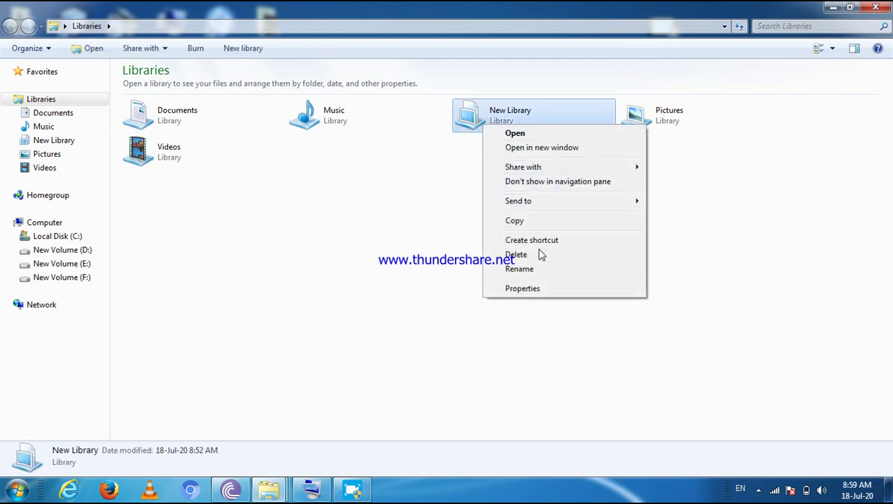
pyautogui.click(535, 289)
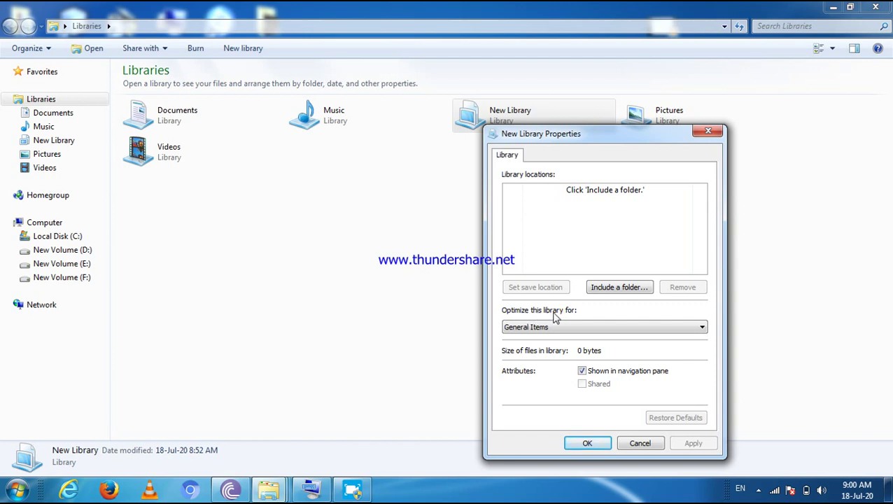
pyautogui.click(701, 327)
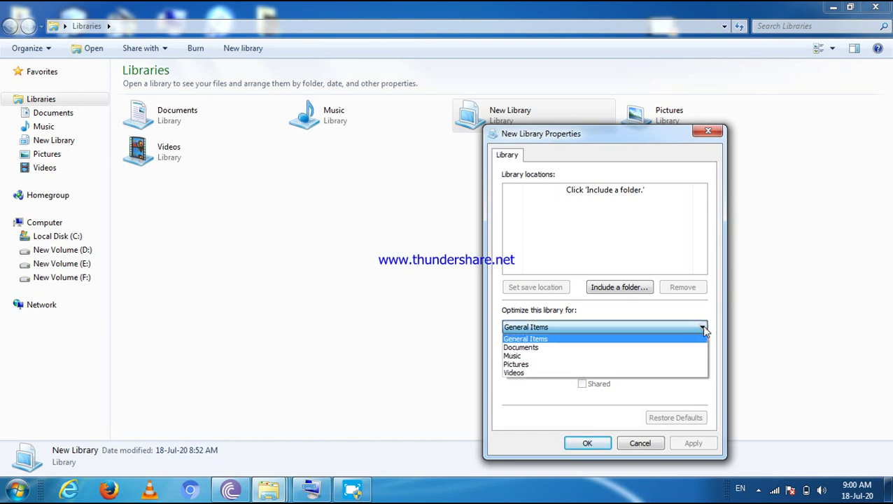
pyautogui.click(648, 341)
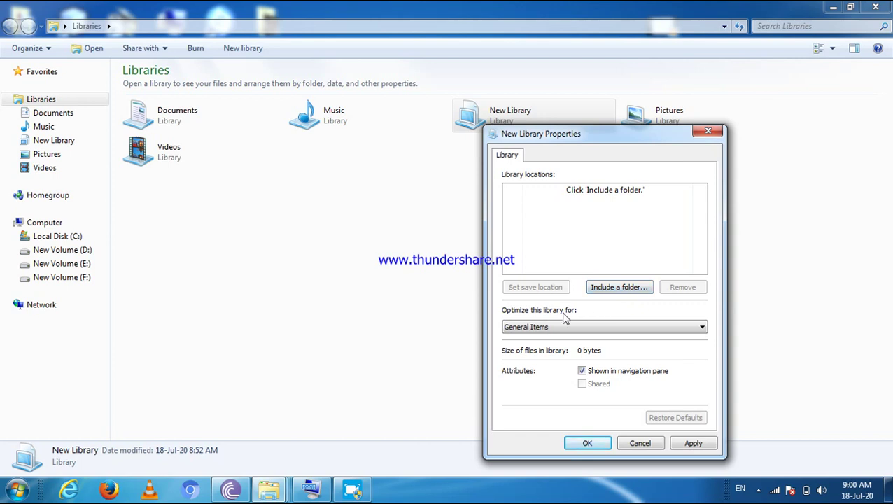
# - Include the 2018-19 folder from New Volume (E:) in New Library, then apply the change and close the properties
pyautogui.click(619, 287)
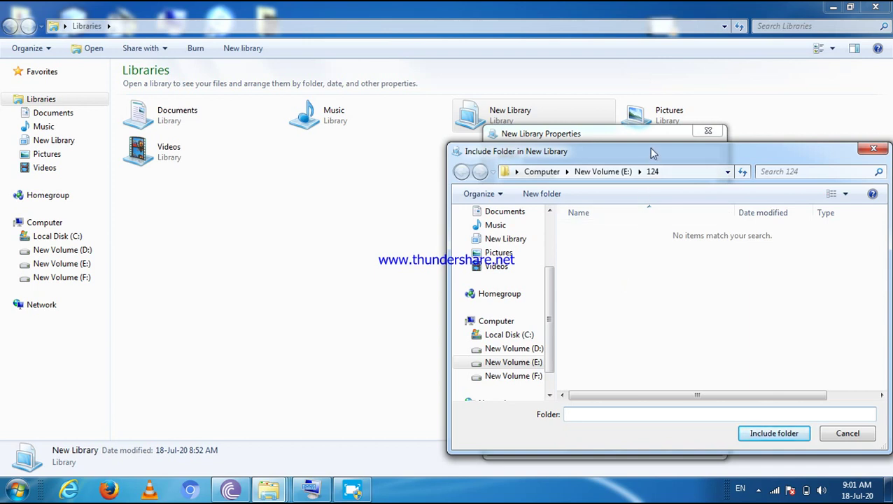
pyautogui.moveTo(649, 147); pyautogui.dragTo(467, 113)
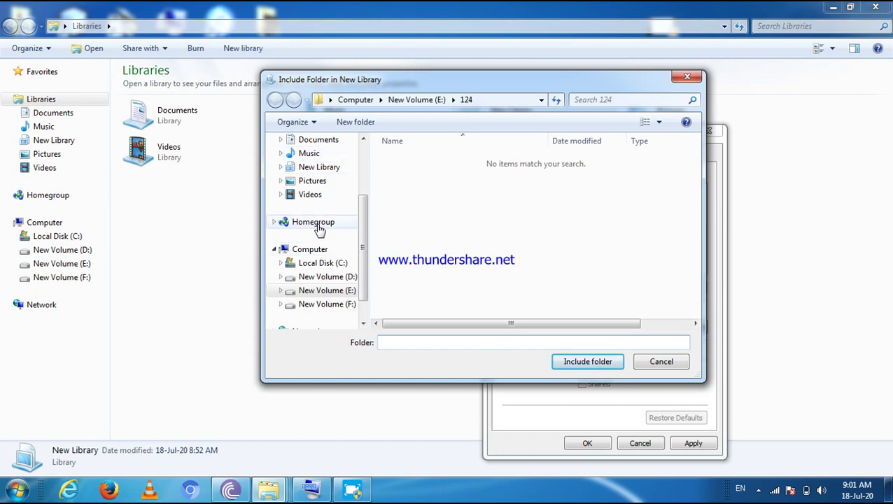
pyautogui.click(301, 296)
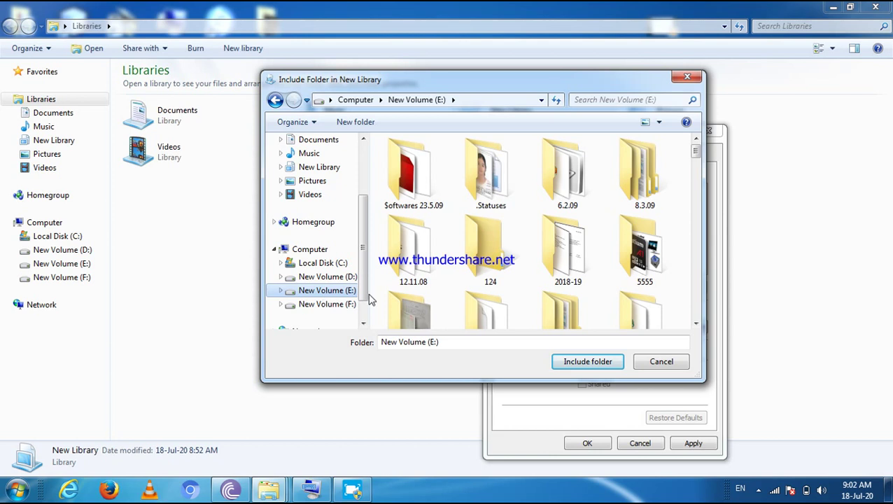
pyautogui.click(573, 244)
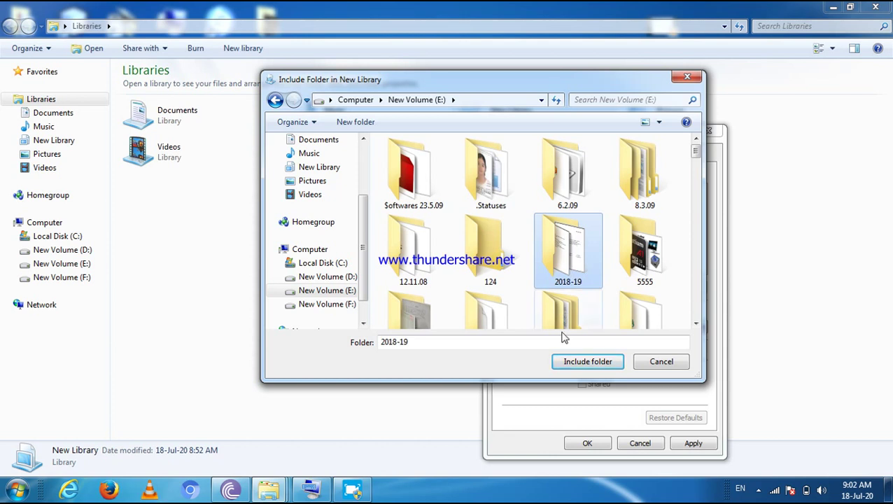
pyautogui.click(587, 362)
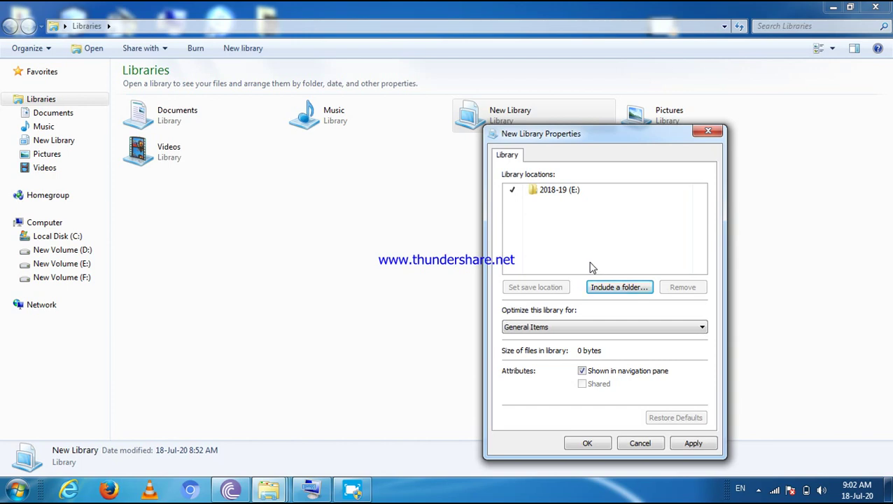
pyautogui.click(547, 224)
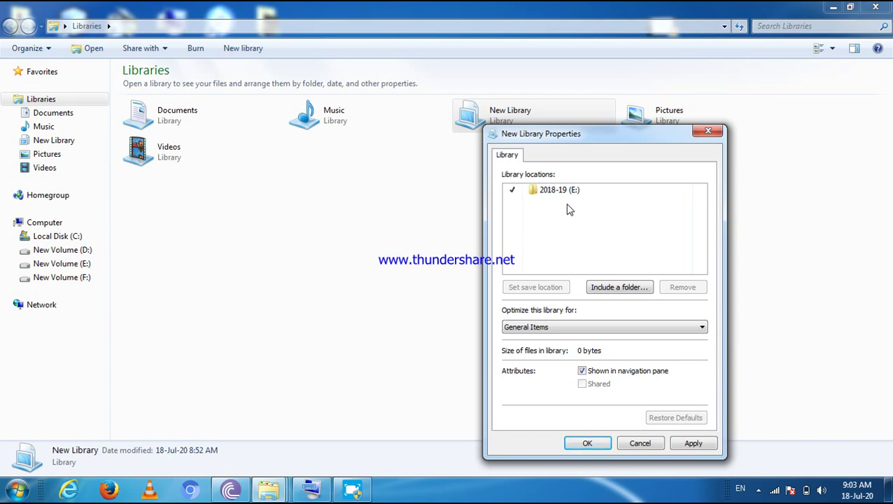
pyautogui.click(698, 441)
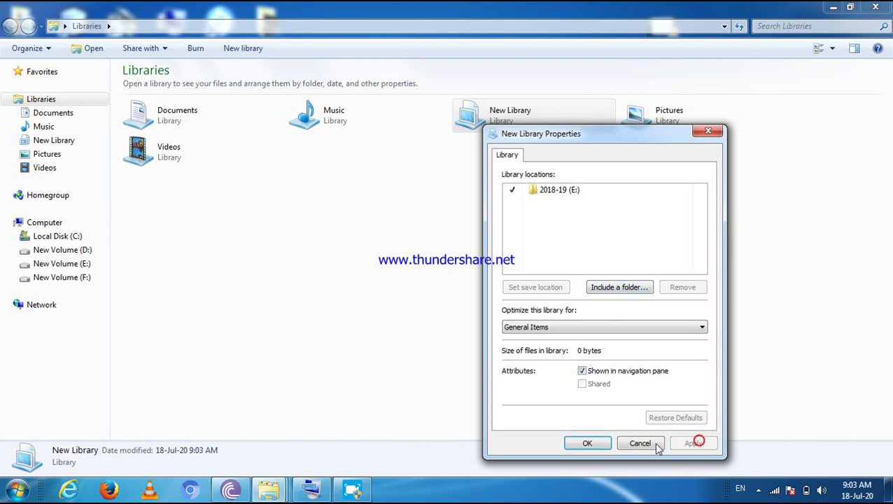
pyautogui.click(587, 443)
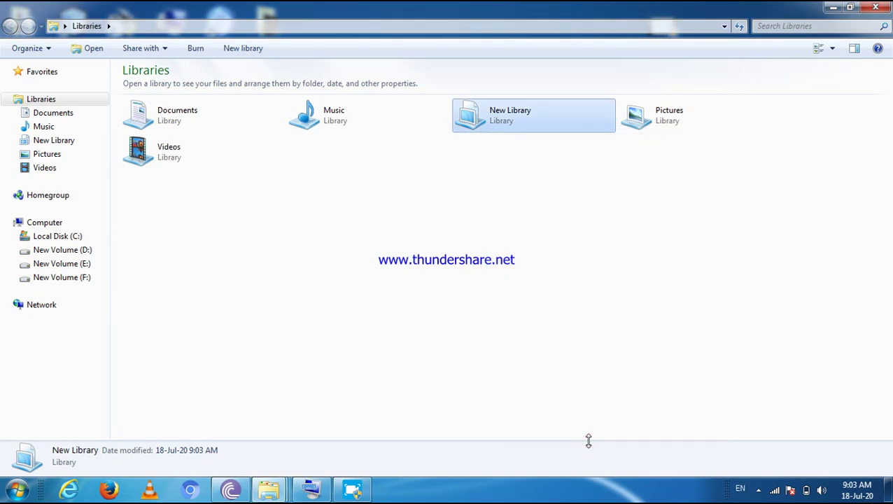
# - Open New Library to check the included folder's contents and return to the Libraries overview
pyautogui.doubleClick(478, 133)
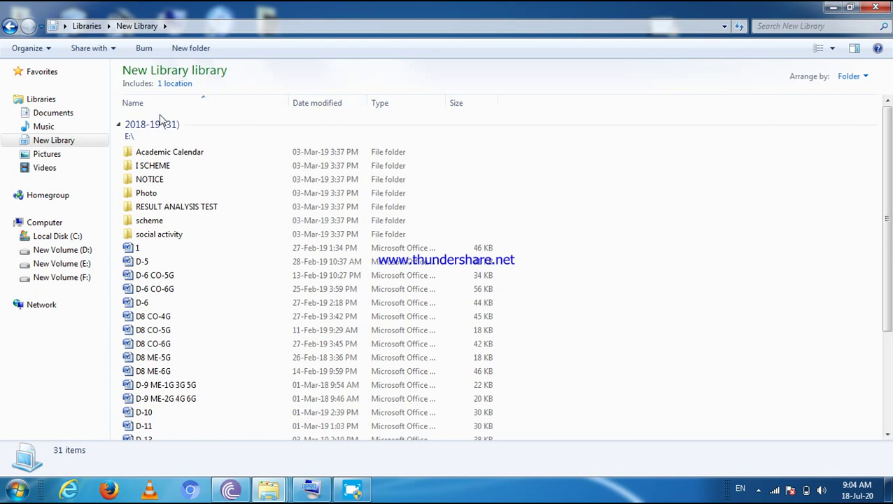
pyautogui.click(65, 142)
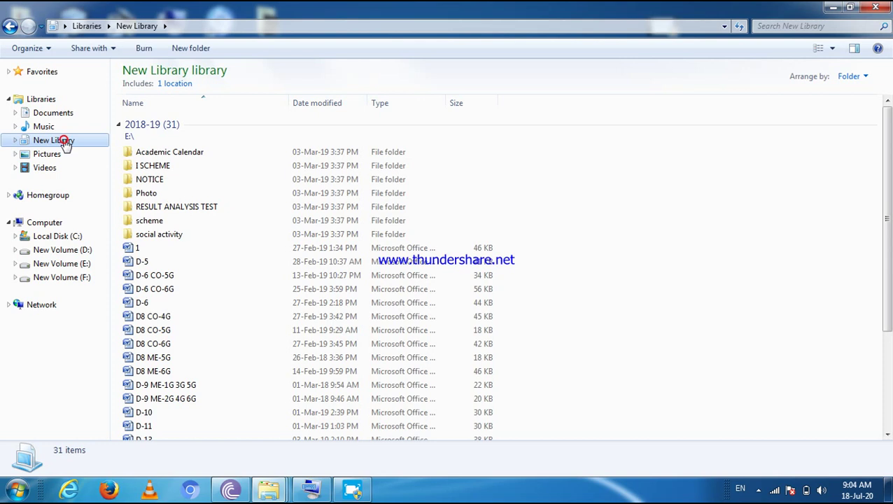
pyautogui.click(10, 26)
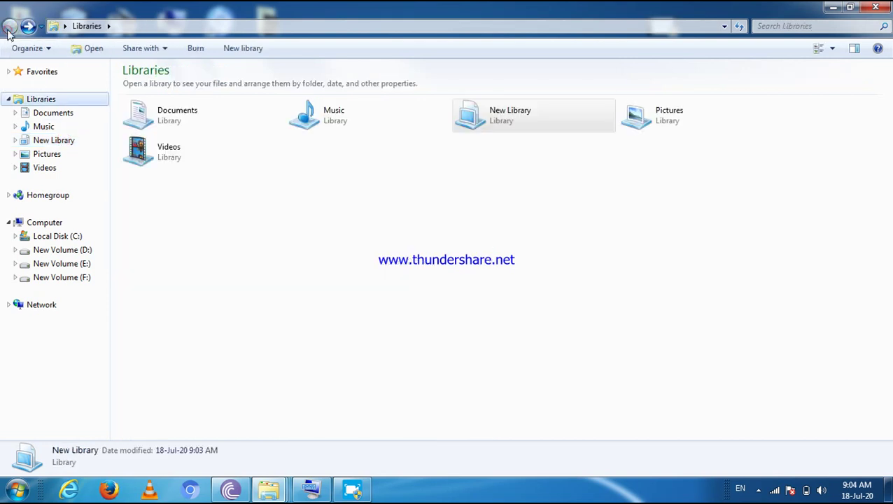
pyautogui.click(468, 251)
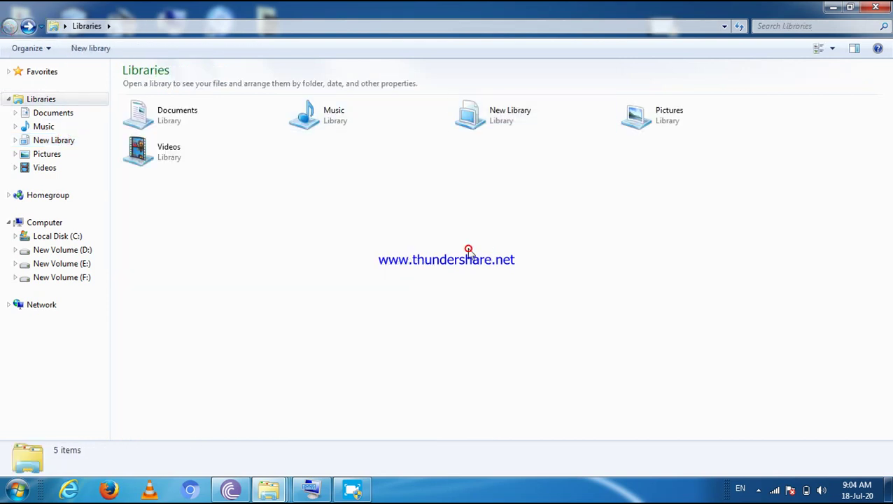
pyautogui.doubleClick(488, 124)
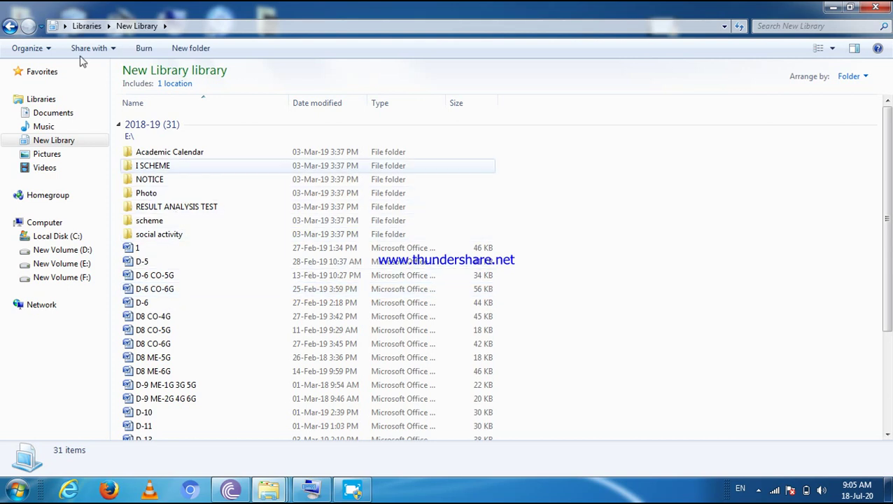
pyautogui.click(10, 28)
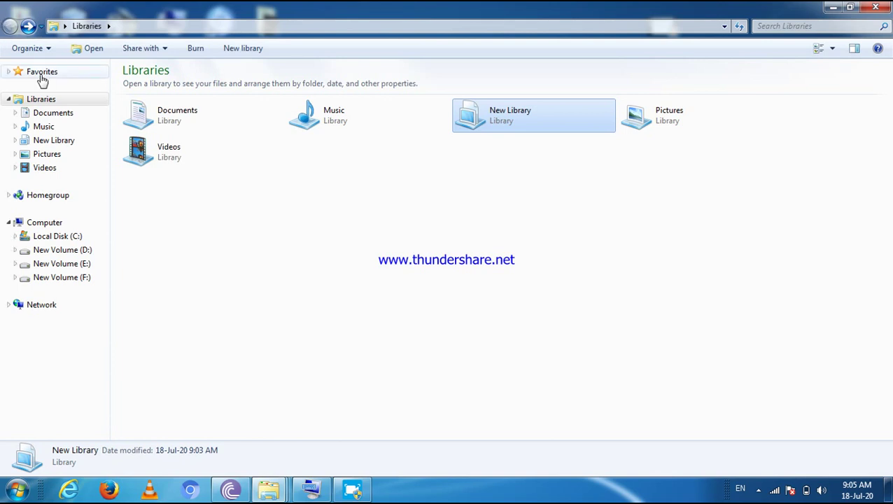
# - Display New Library's contents and briefly expand and collapse its branch in the folder tree
pyautogui.click(74, 144)
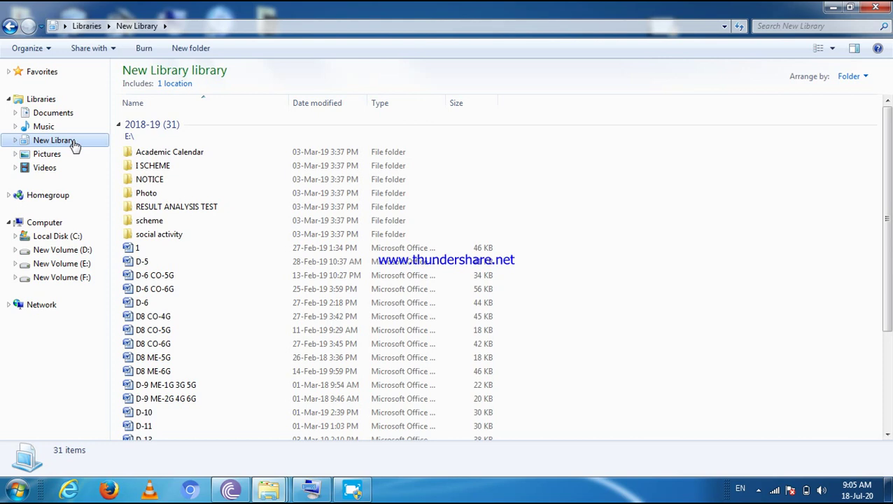
pyautogui.rightClick(75, 144)
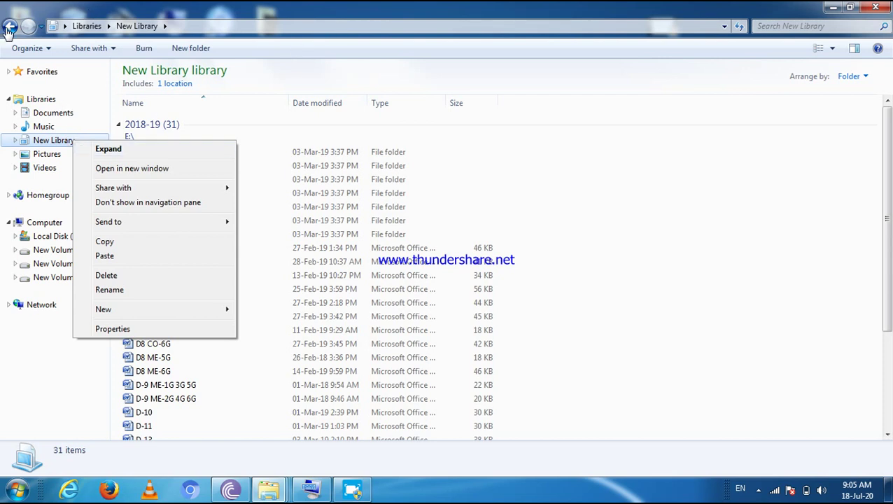
pyautogui.click(17, 141)
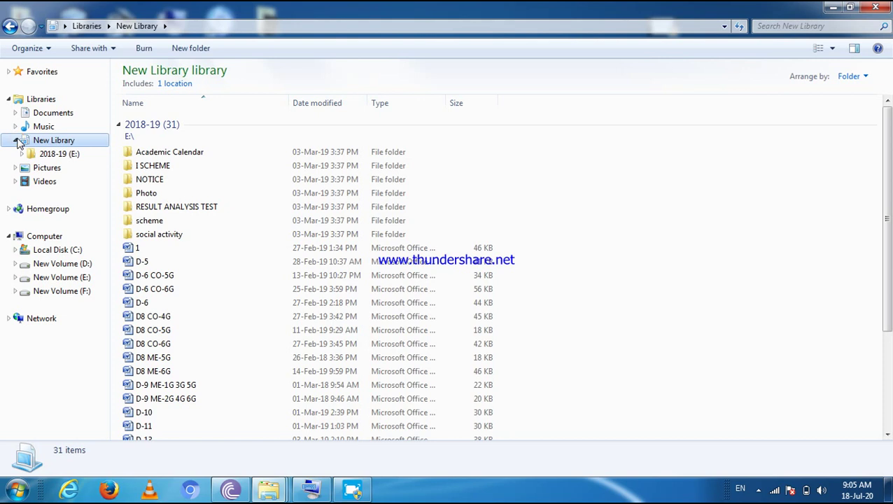
pyautogui.click(17, 140)
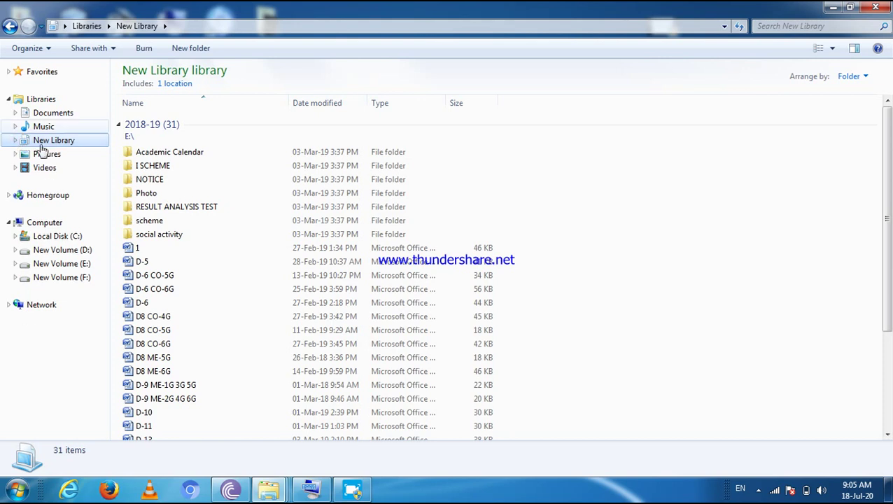
pyautogui.click(60, 355)
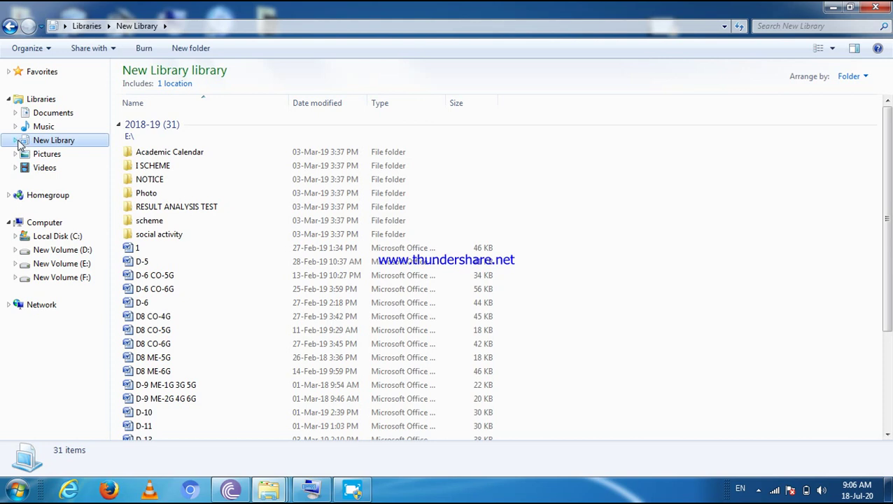
# - Open the 2018-19 (E:) folder under New Library and expand its subfolders in the folder tree
pyautogui.click(17, 140)
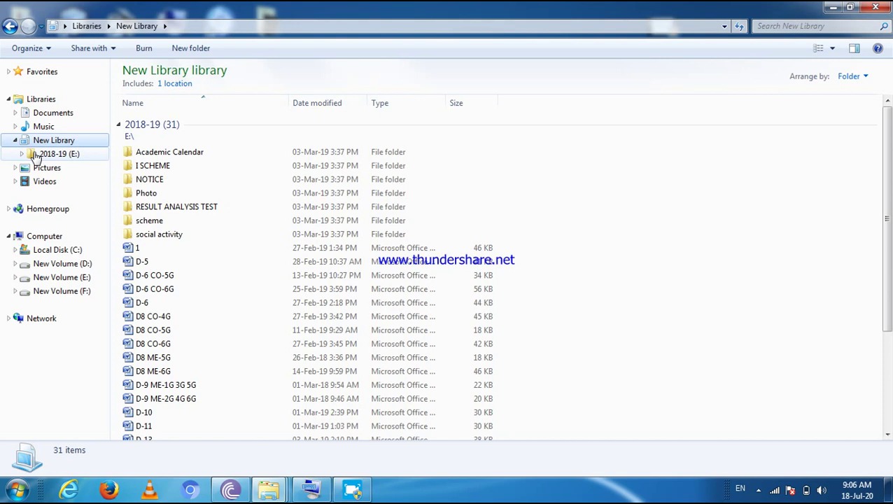
pyautogui.click(35, 156)
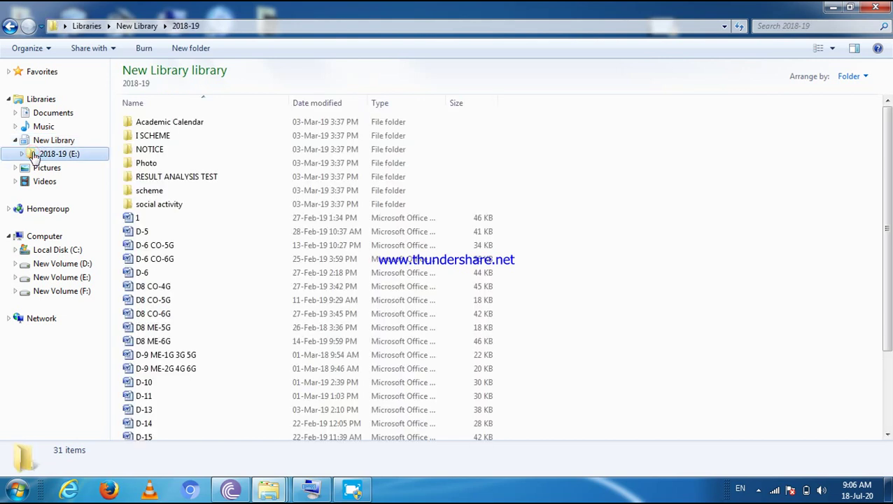
pyautogui.rightClick(34, 157)
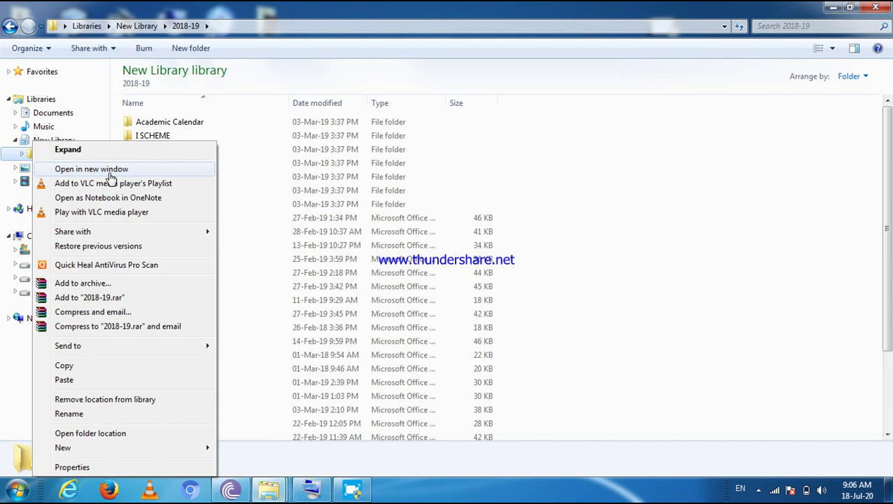
pyautogui.click(25, 157)
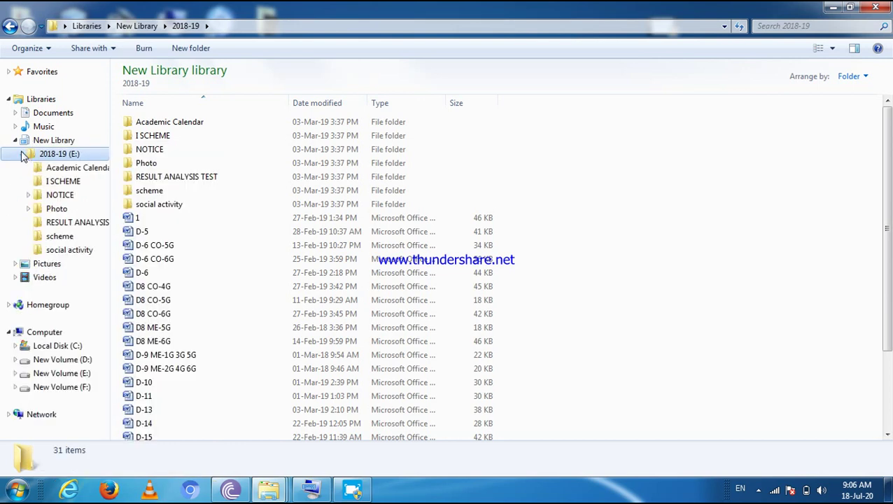
pyautogui.click(15, 141)
pyautogui.click(15, 142)
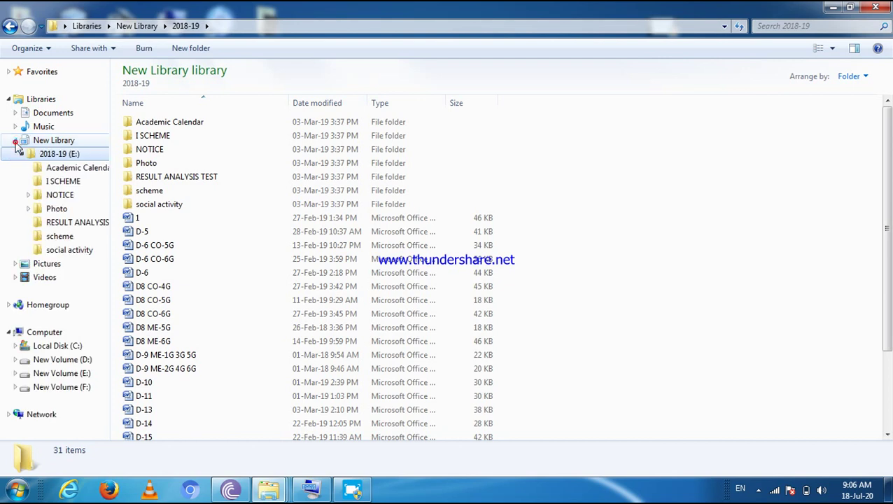
# - Collapse the 2018-19 (E:) branch under New Library and remove that folder's location from the library
pyautogui.click(26, 155)
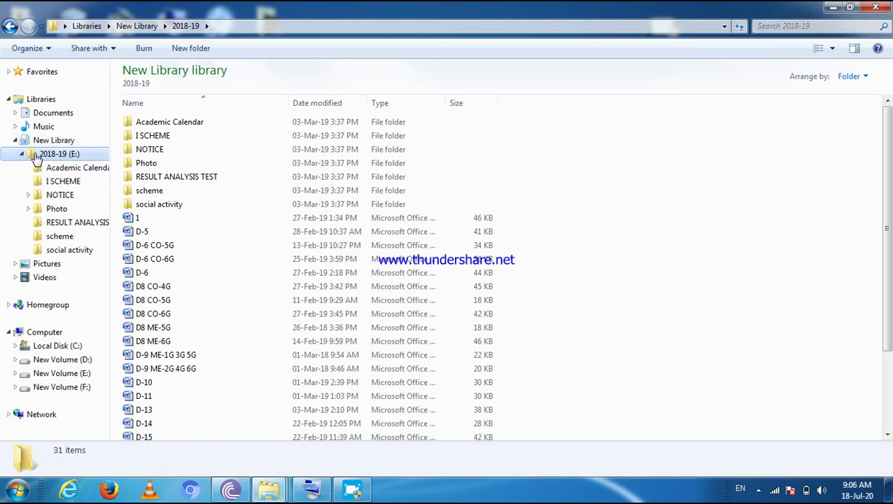
pyautogui.click(22, 154)
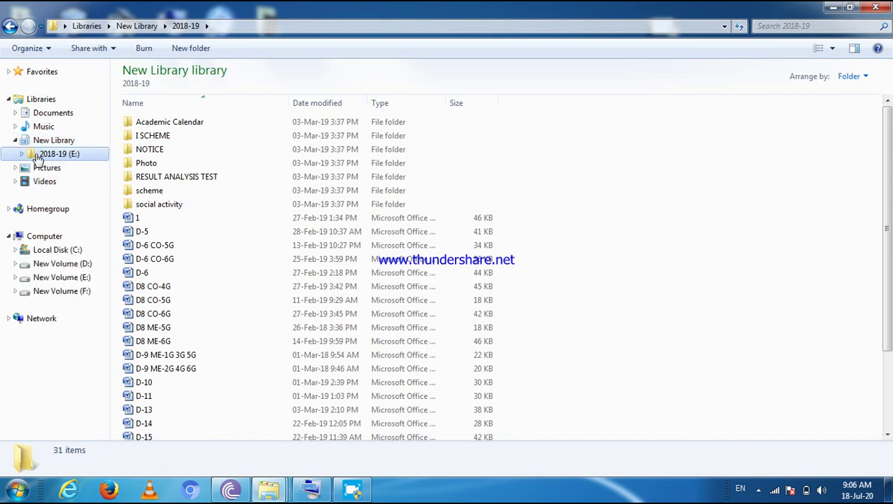
pyautogui.rightClick(37, 161)
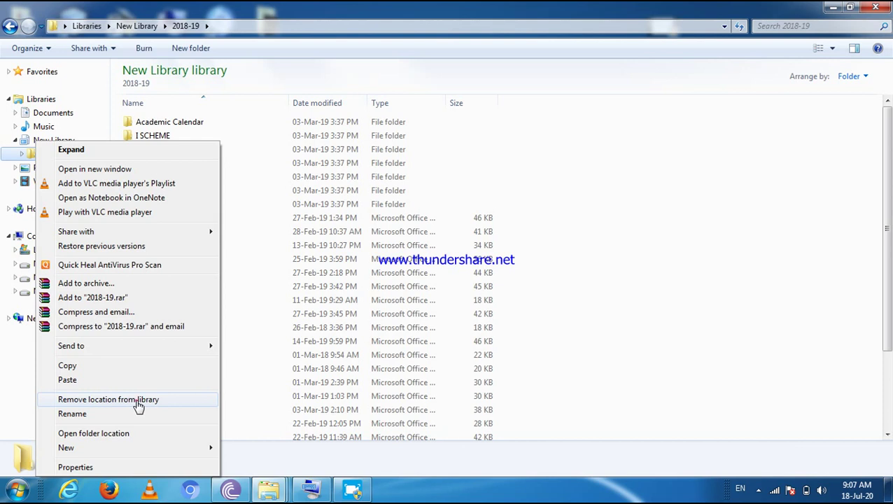
pyautogui.click(138, 401)
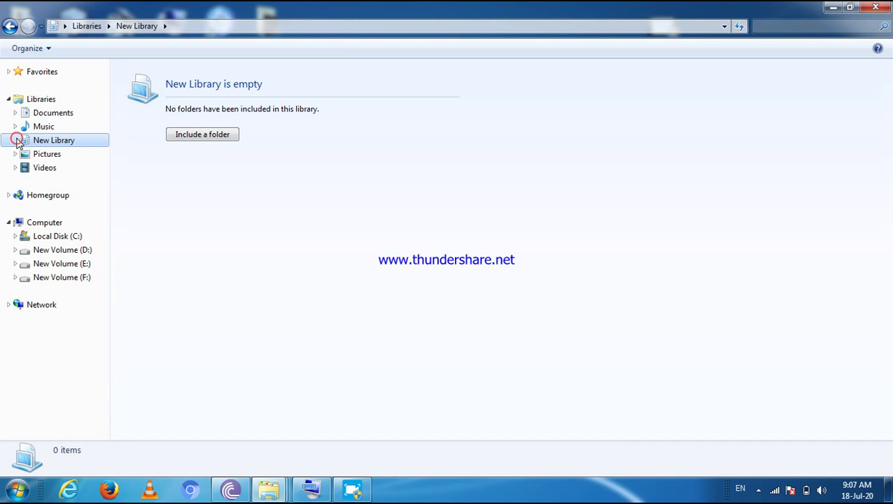
# - Go back through the previously viewed locations and close the Explorer window
pyautogui.click(9, 24)
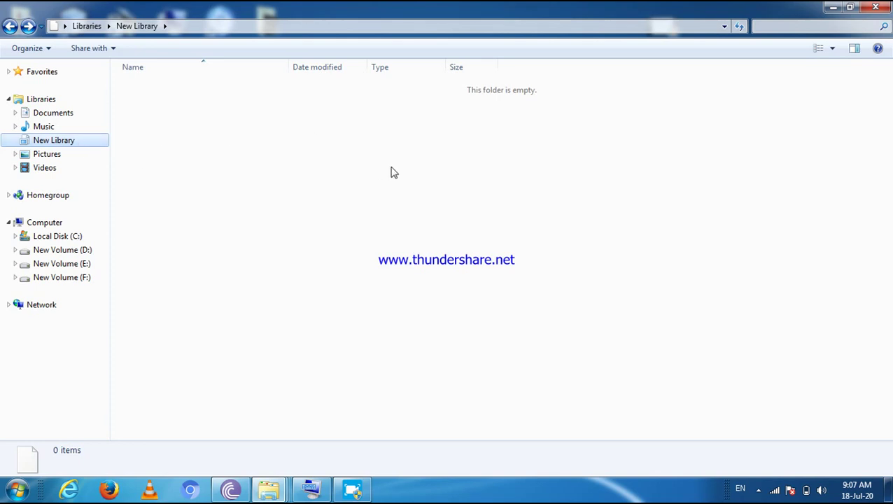
pyautogui.click(9, 26)
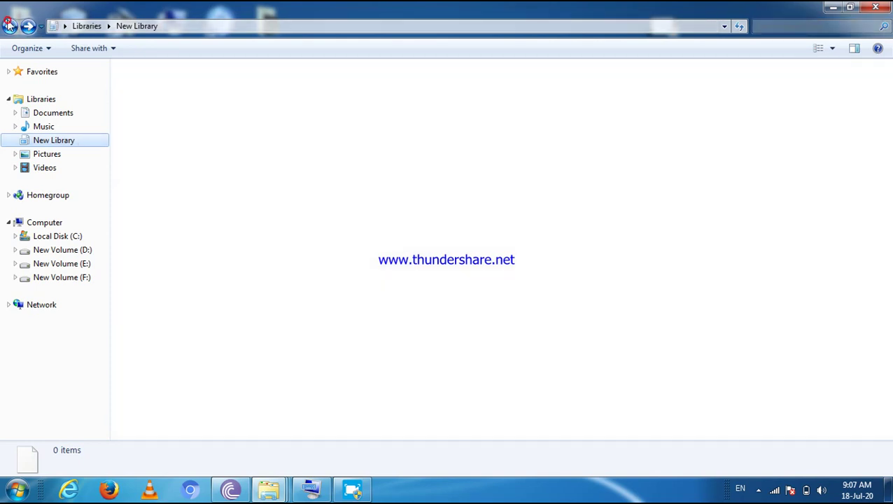
pyautogui.click(875, 7)
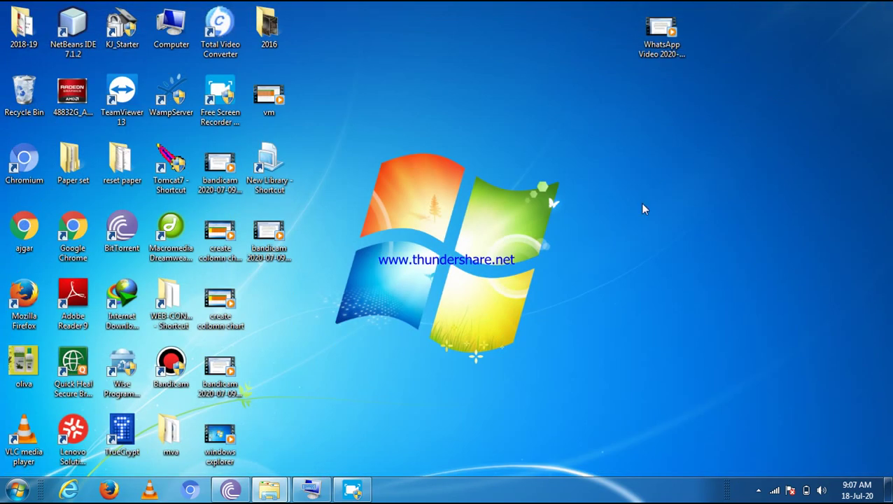